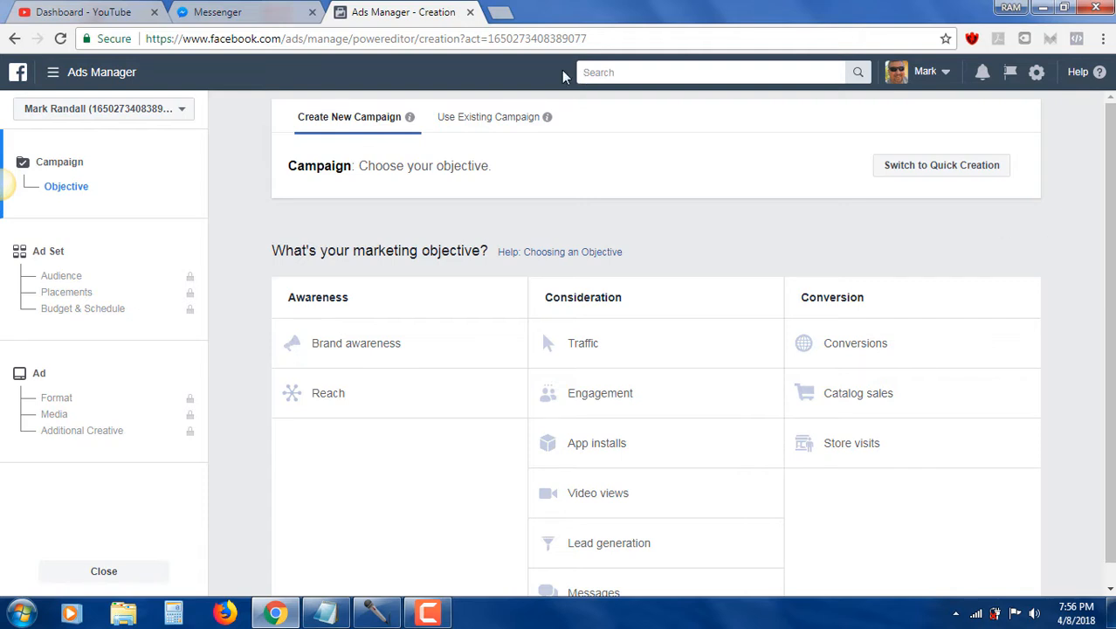
click(54, 77)
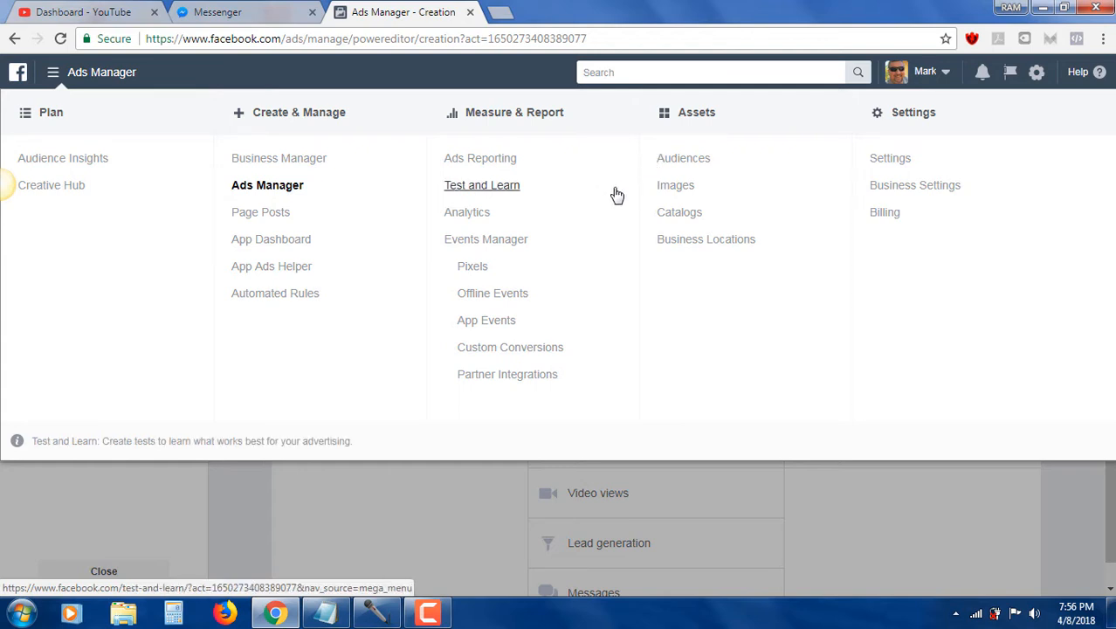
click(696, 161)
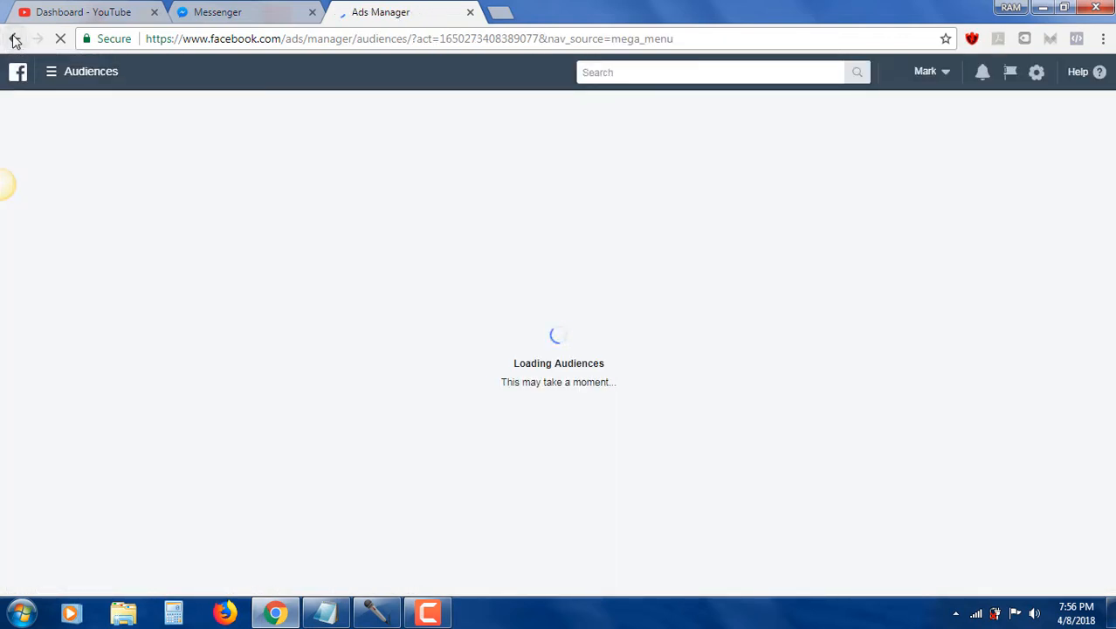
click(14, 40)
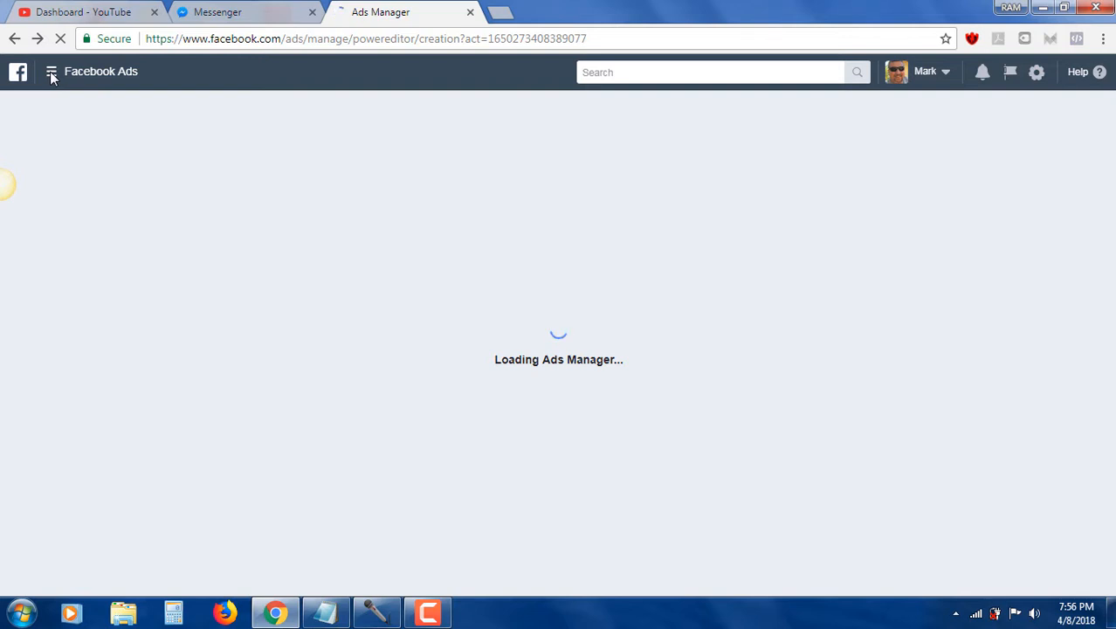
Open Audience Insights and choose everyone on Facebook as the starting audience.
click(53, 77)
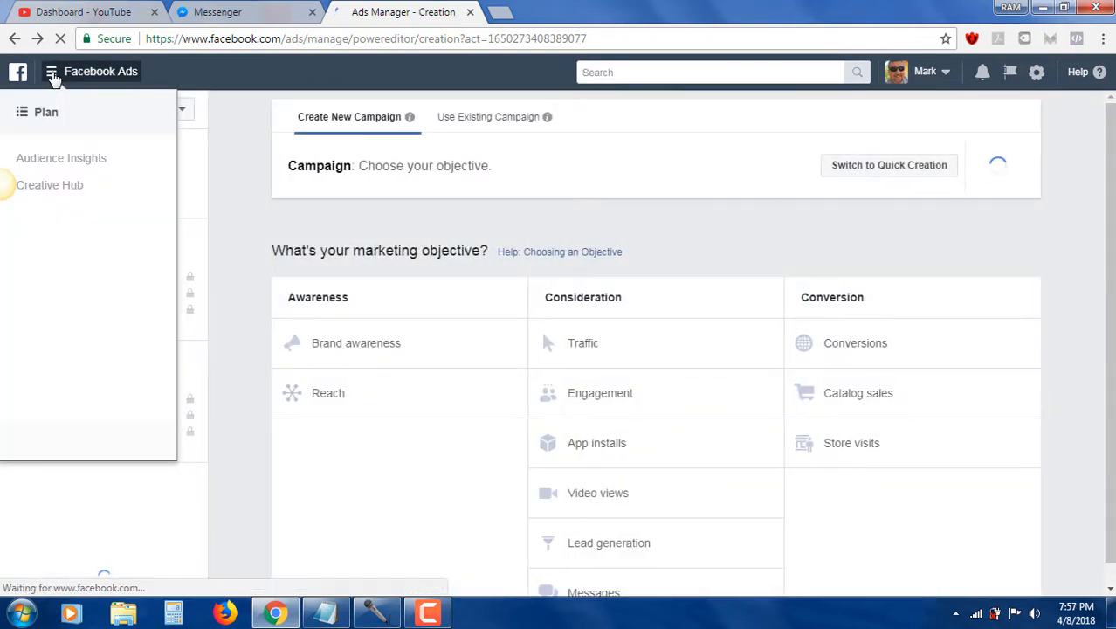
click(54, 77)
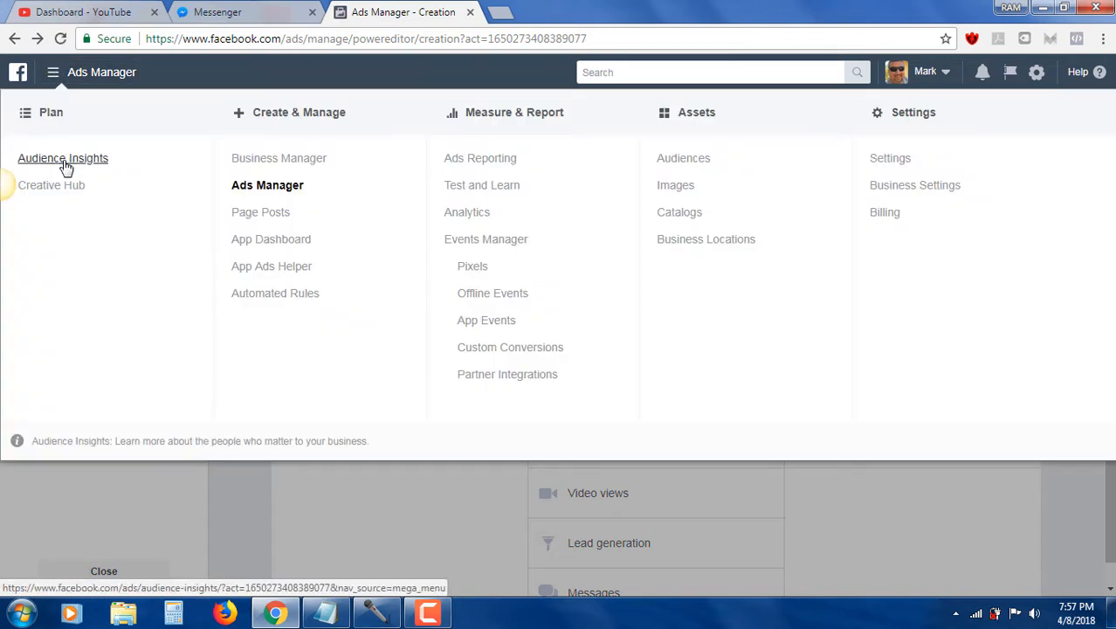
click(62, 160)
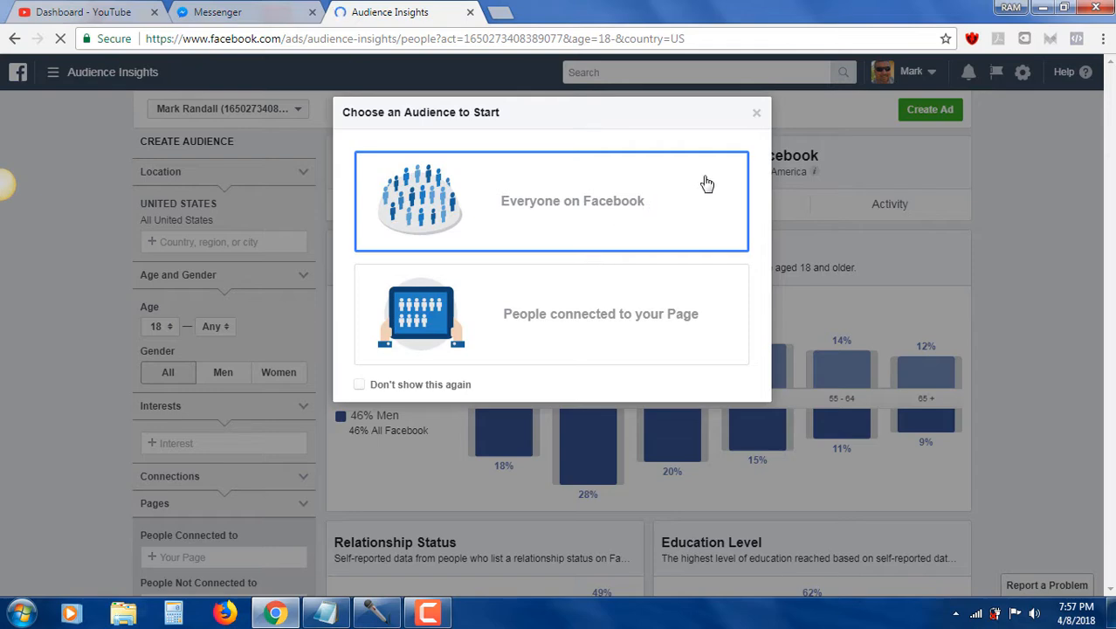
click(668, 219)
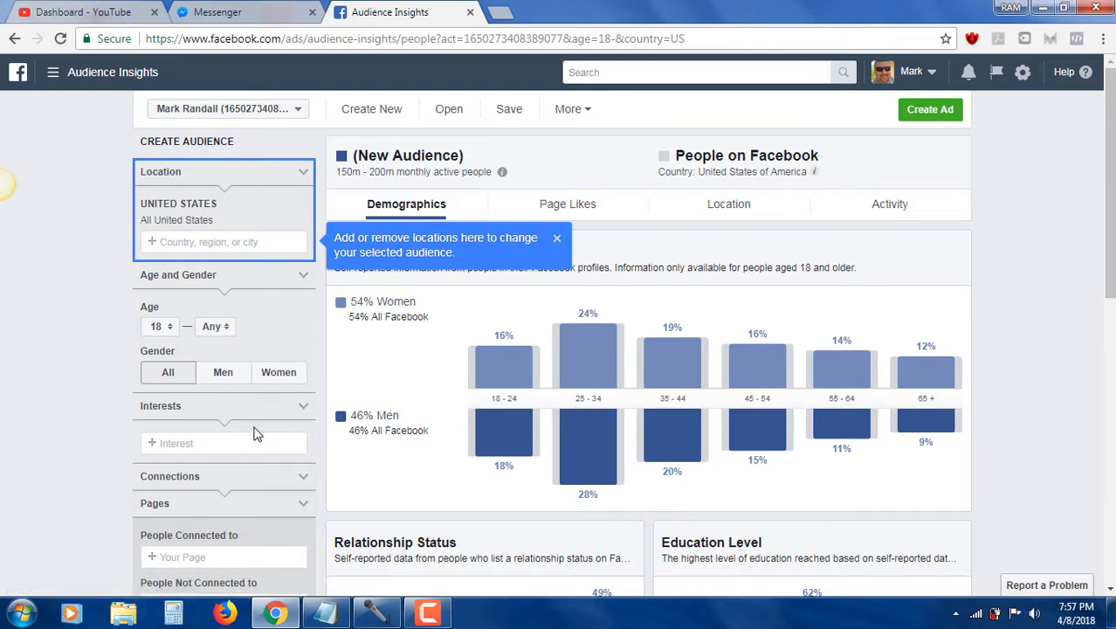
Add Home Based Business as an interest for the audience.
click(211, 445)
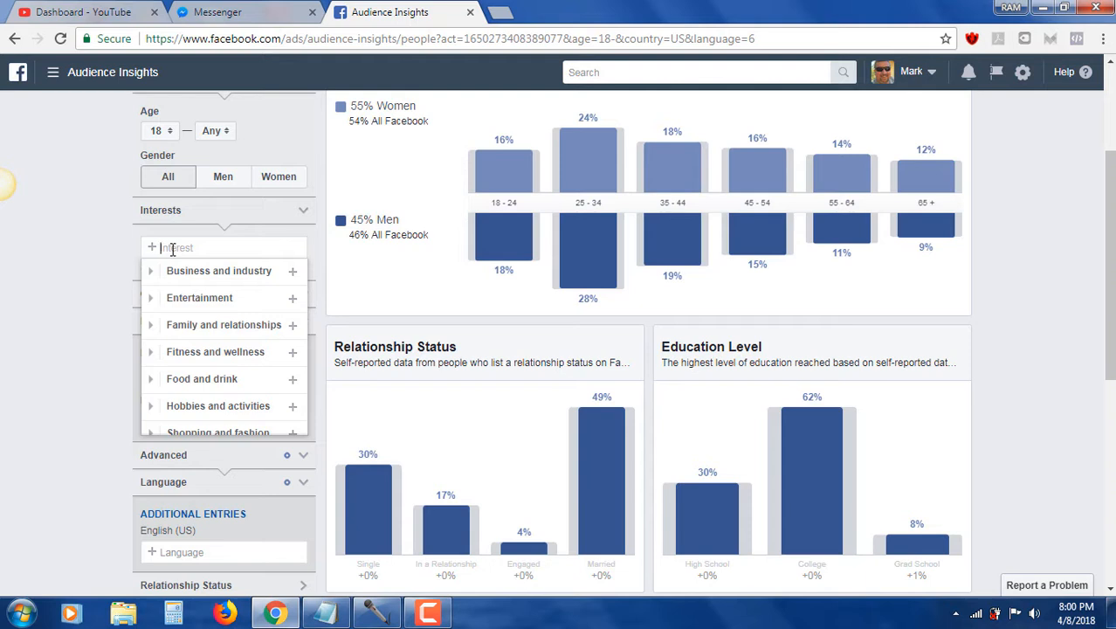
text(Home based business)
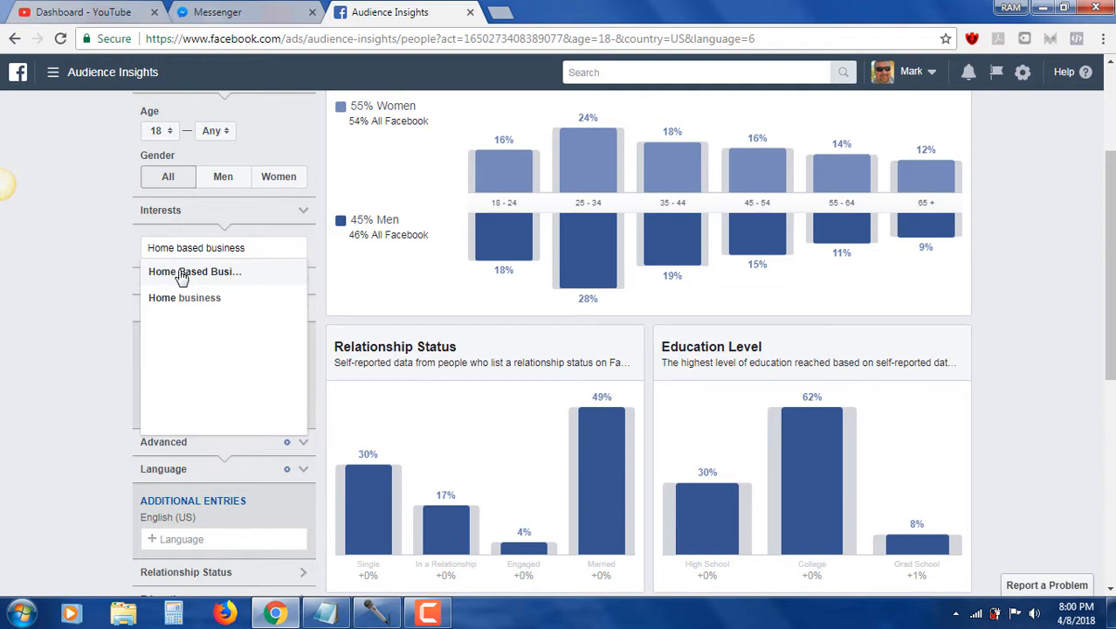
click(181, 276)
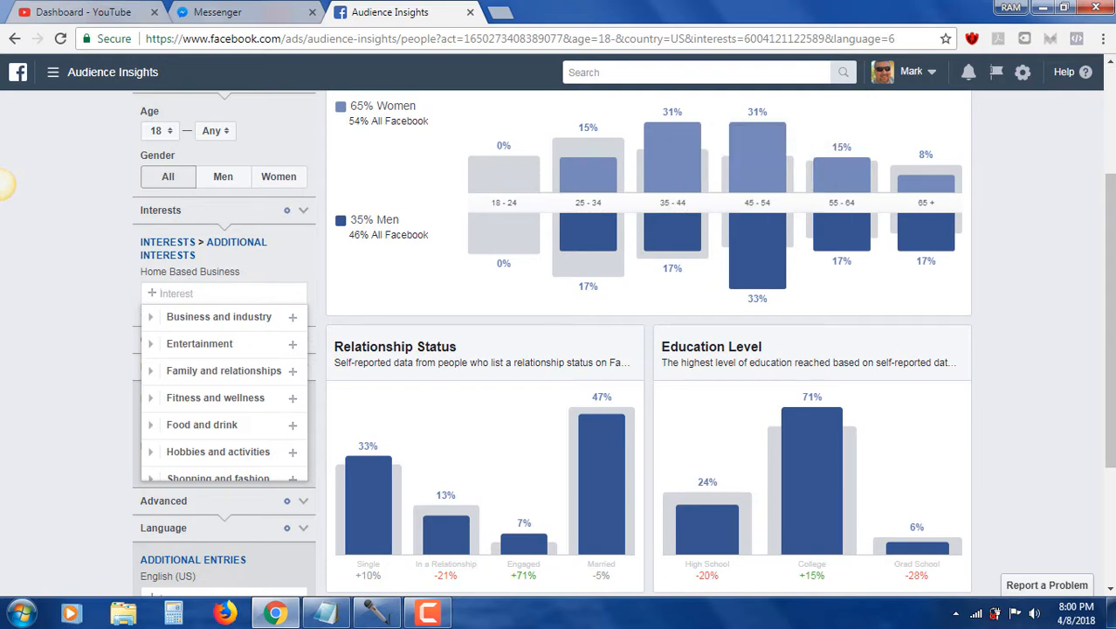
Examine the audience's age and gender, relationship status and education level charts.
click(1111, 66)
scroll(1111, 66, up, 2)
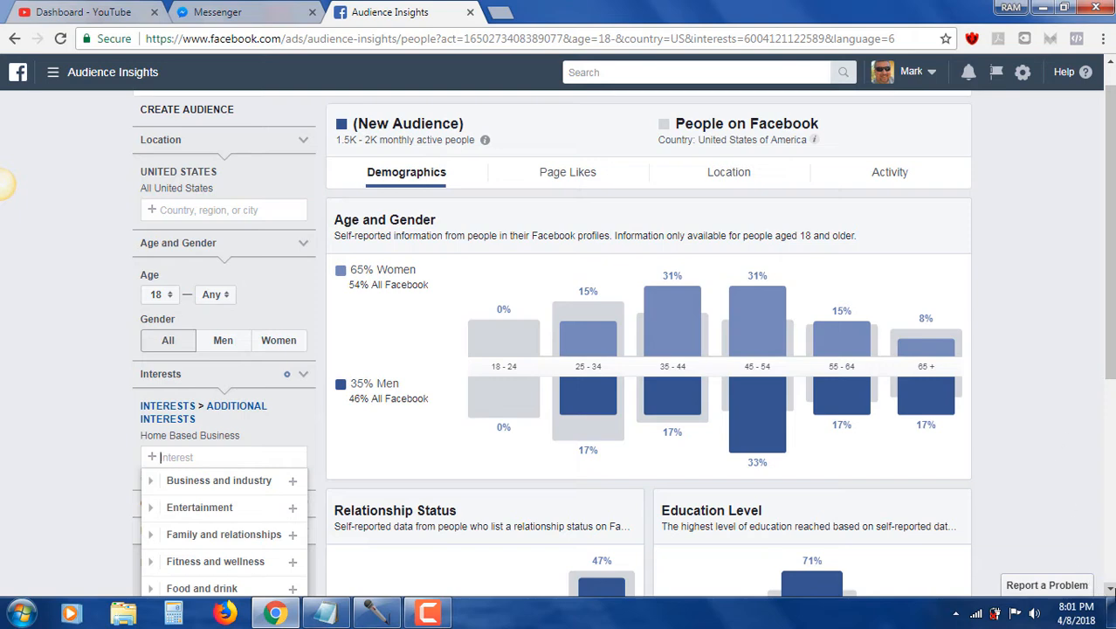
click(1110, 591)
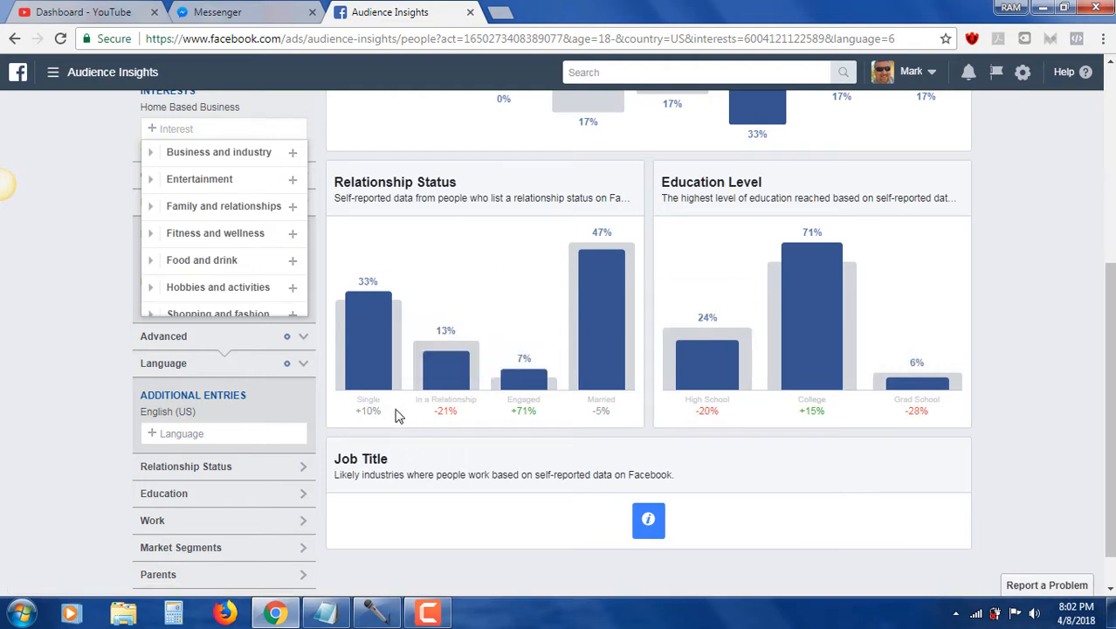
mouse_move(366, 348)
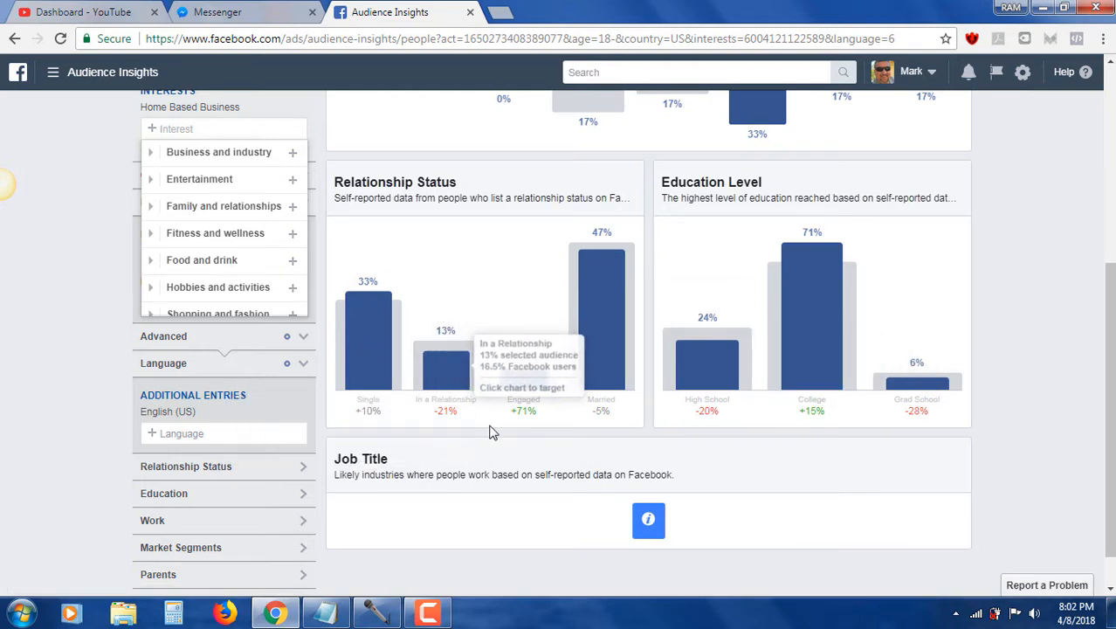
mouse_move(612, 325)
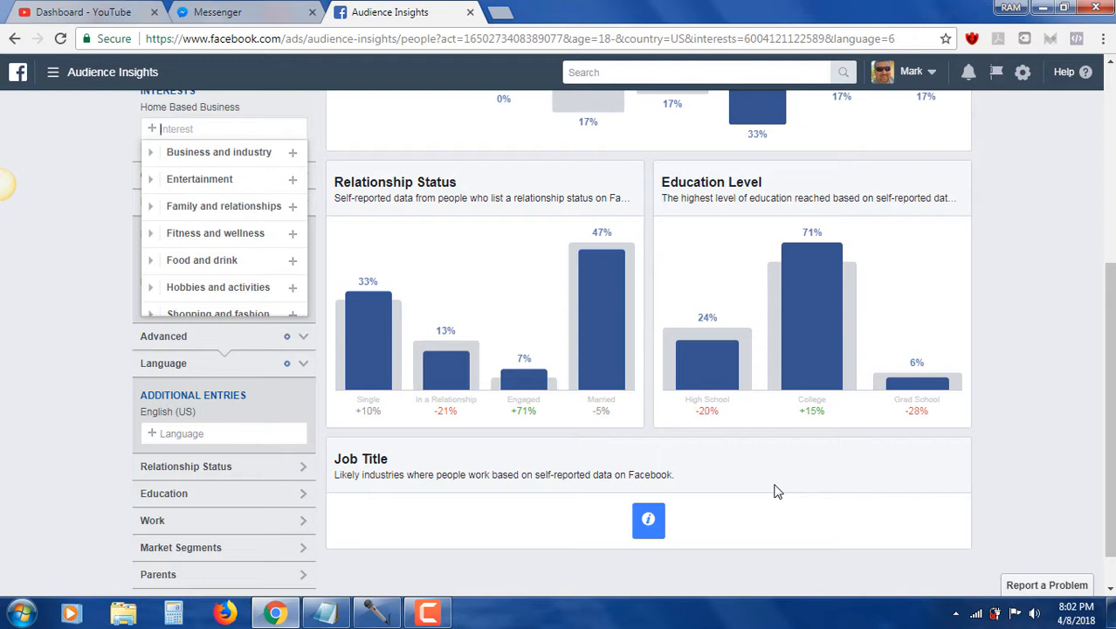
mouse_move(811, 291)
click(926, 286)
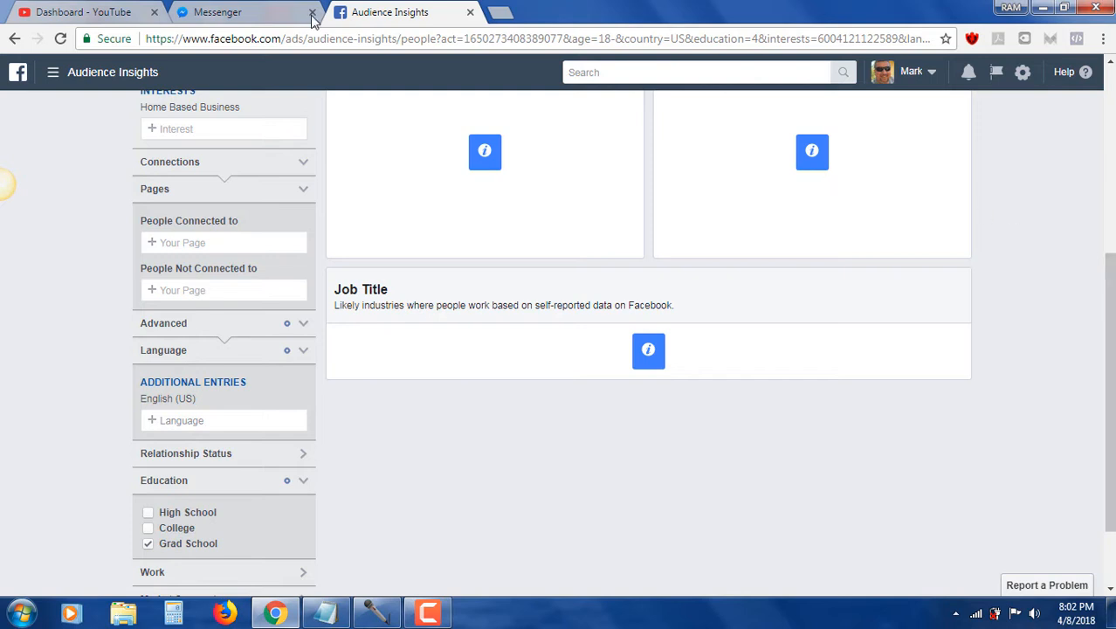
click(51, 75)
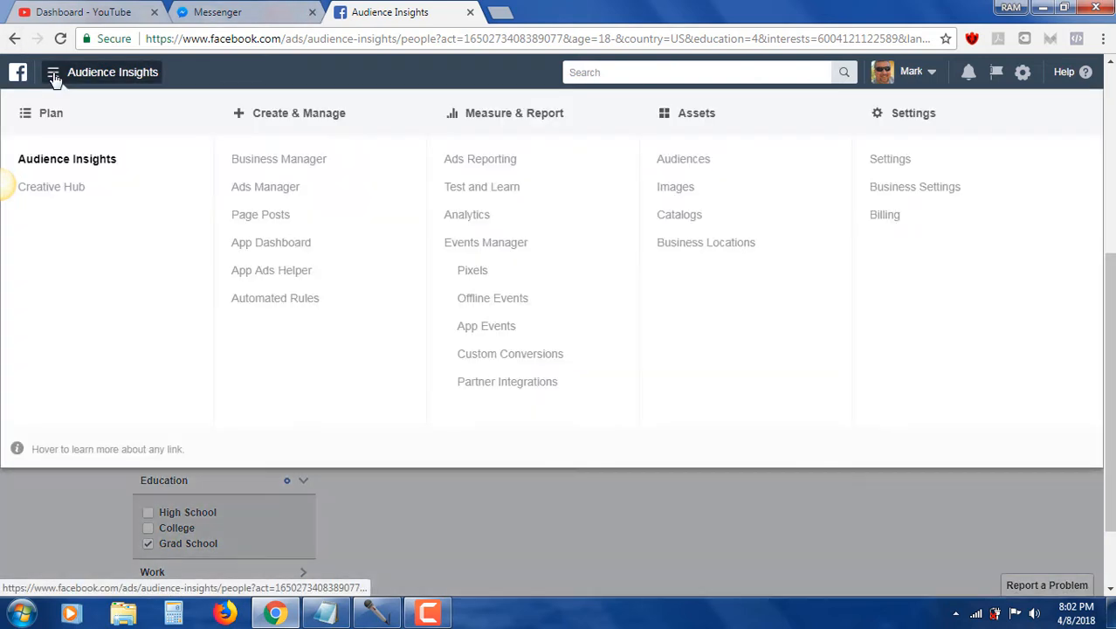
click(57, 165)
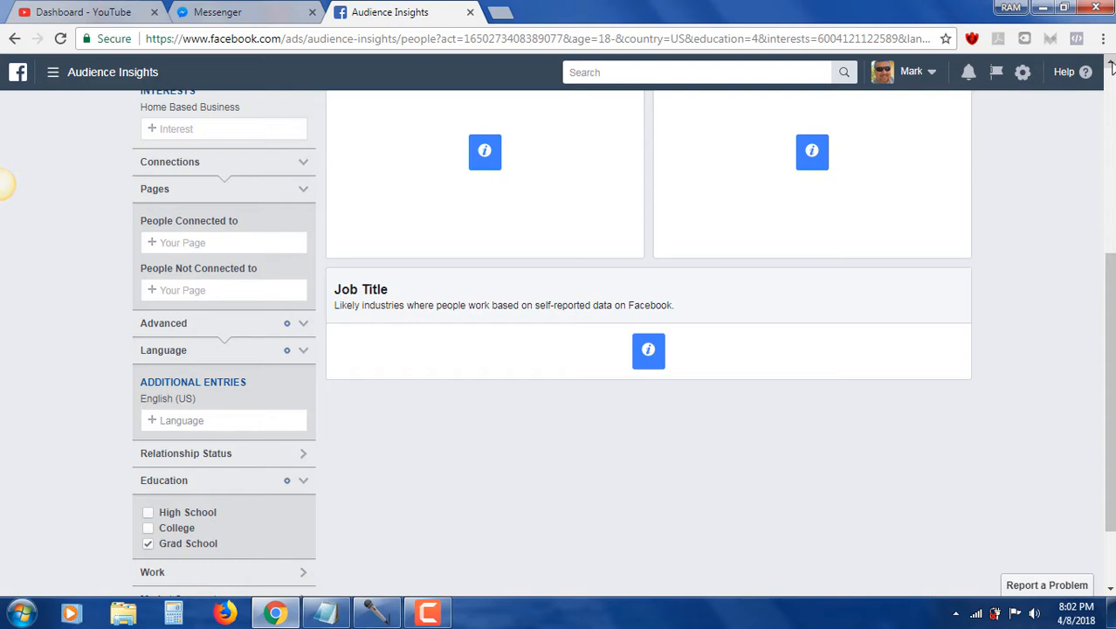
Start a new audience based on everyone on Facebook without saving the current one, and dismiss the location tip.
scroll(1111, 68, up, 2)
scroll(1111, 68, up, 3)
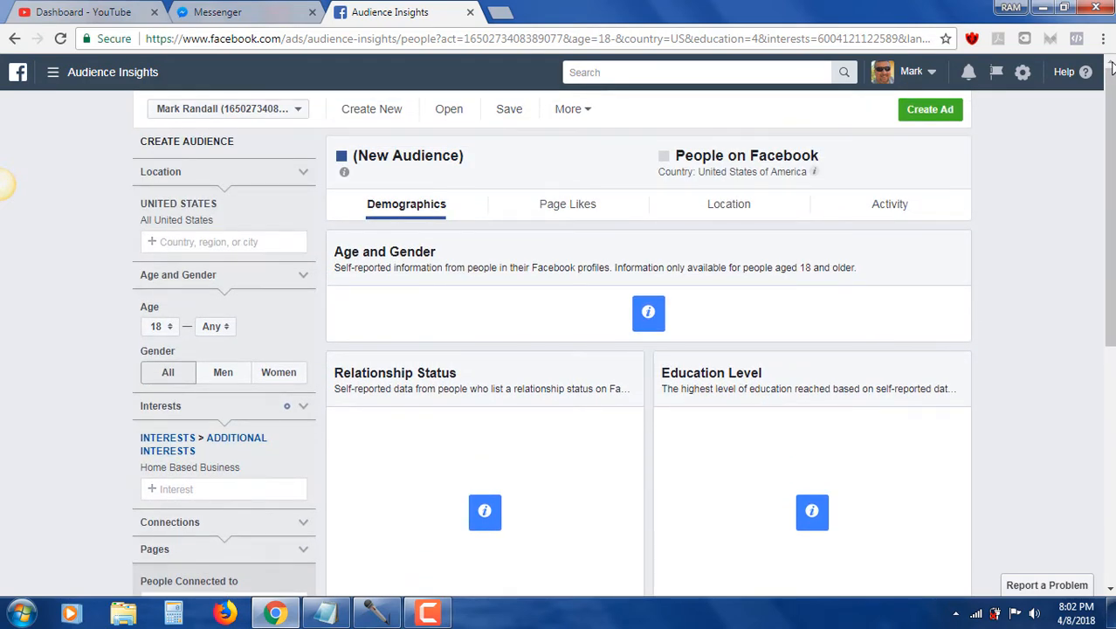
click(374, 116)
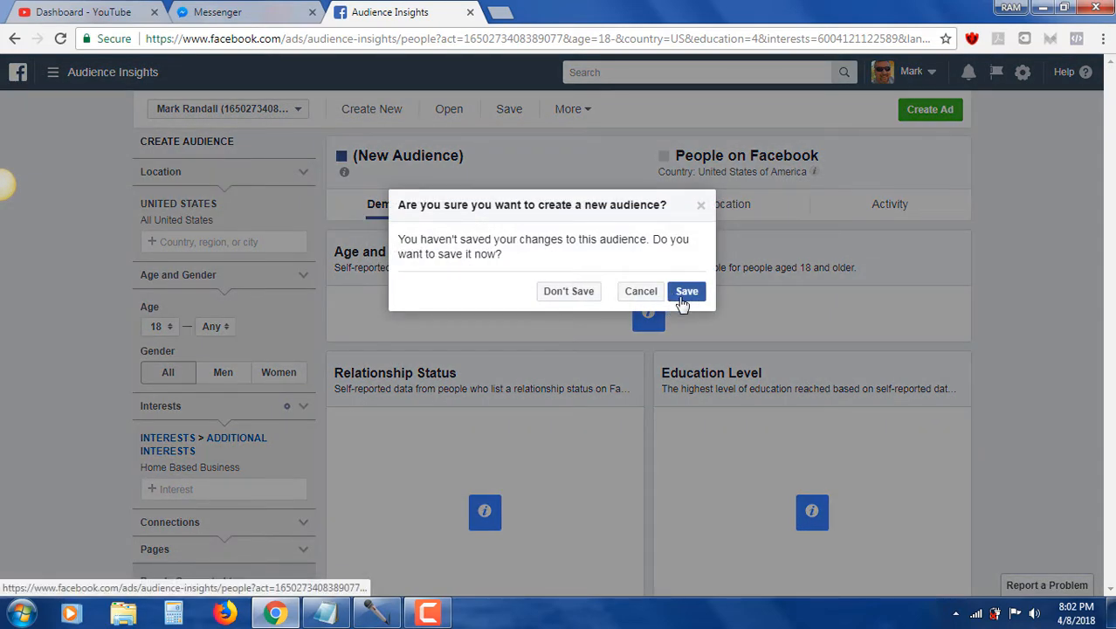
click(566, 295)
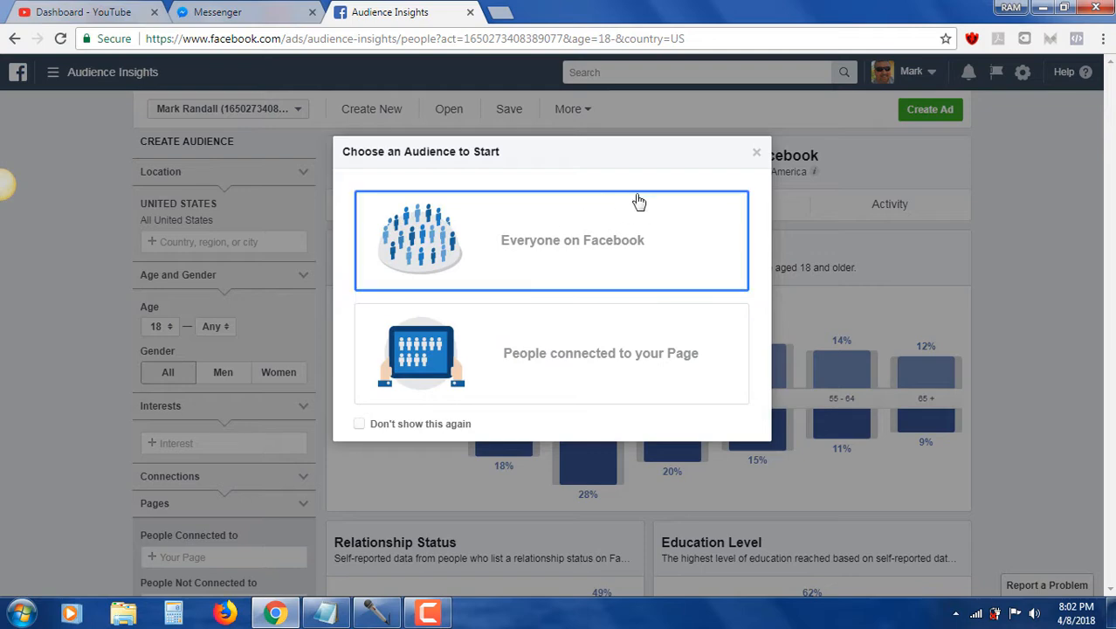
click(590, 250)
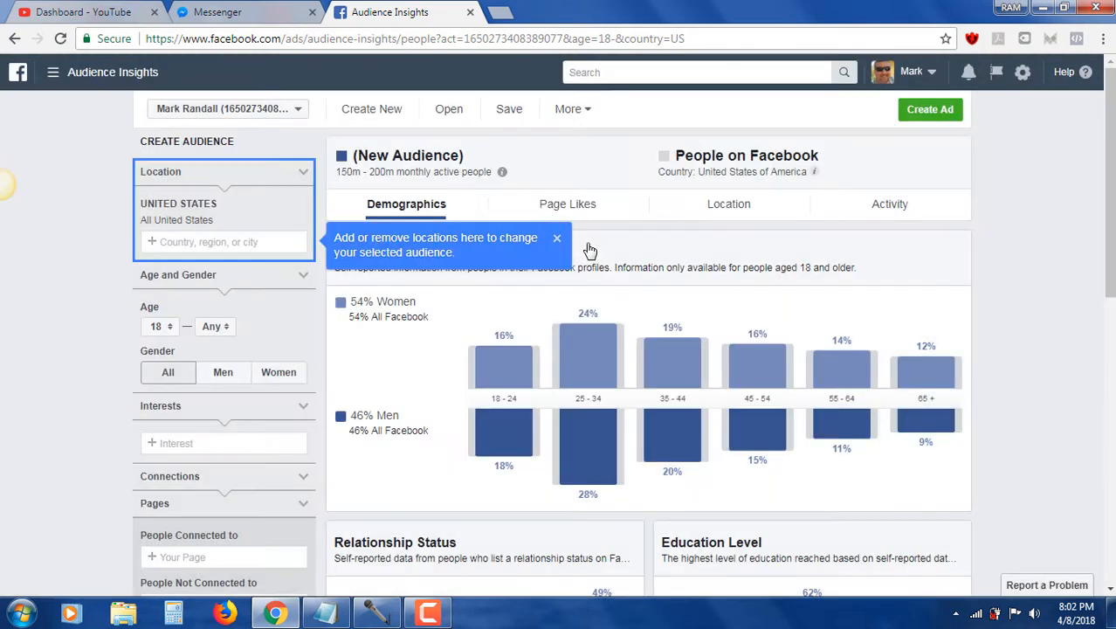
click(557, 238)
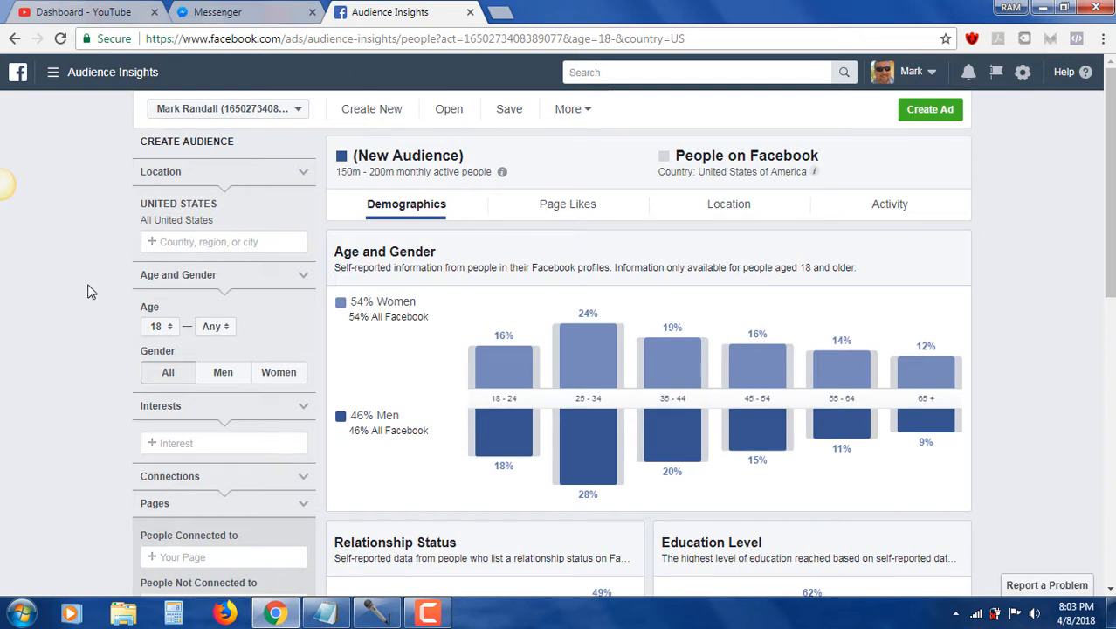
Set the audience's age range to 35–54.
click(171, 331)
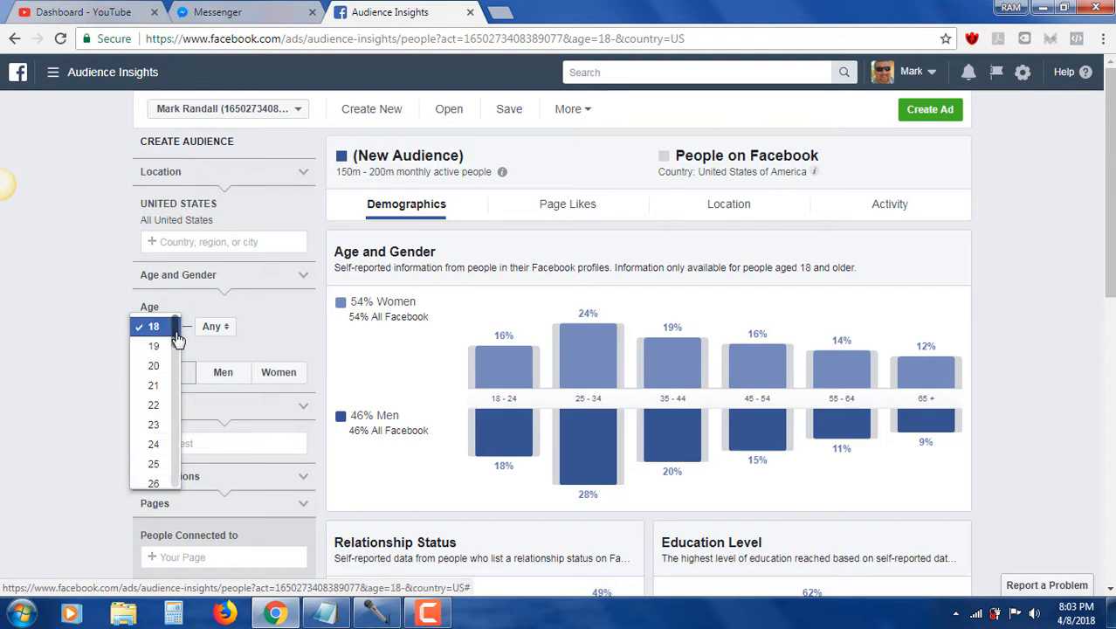
drag(174, 332, 175, 383)
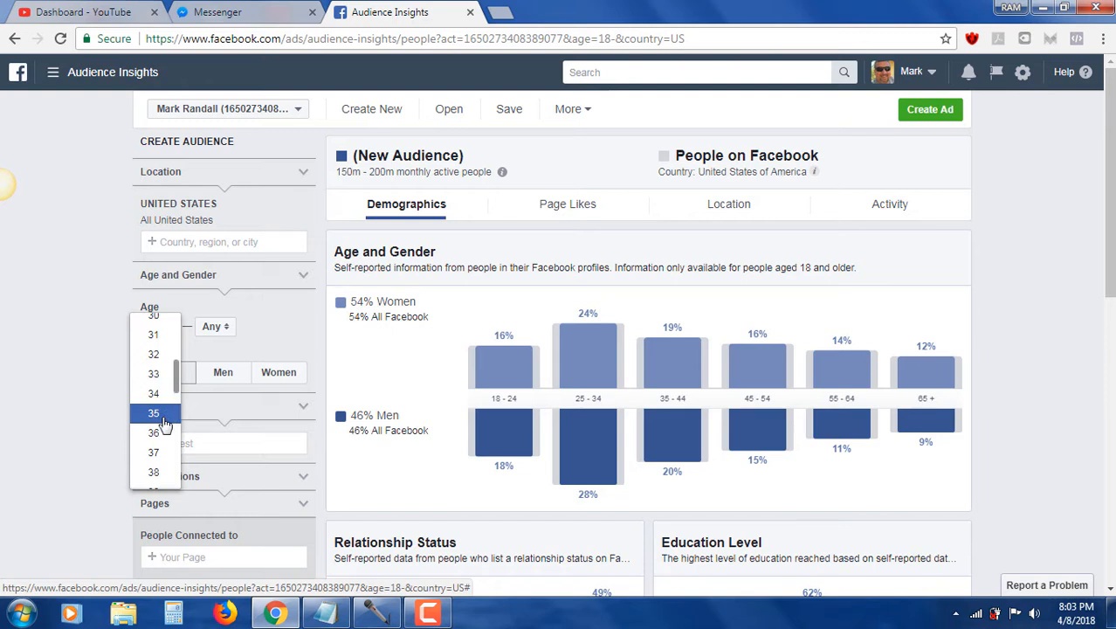
click(164, 421)
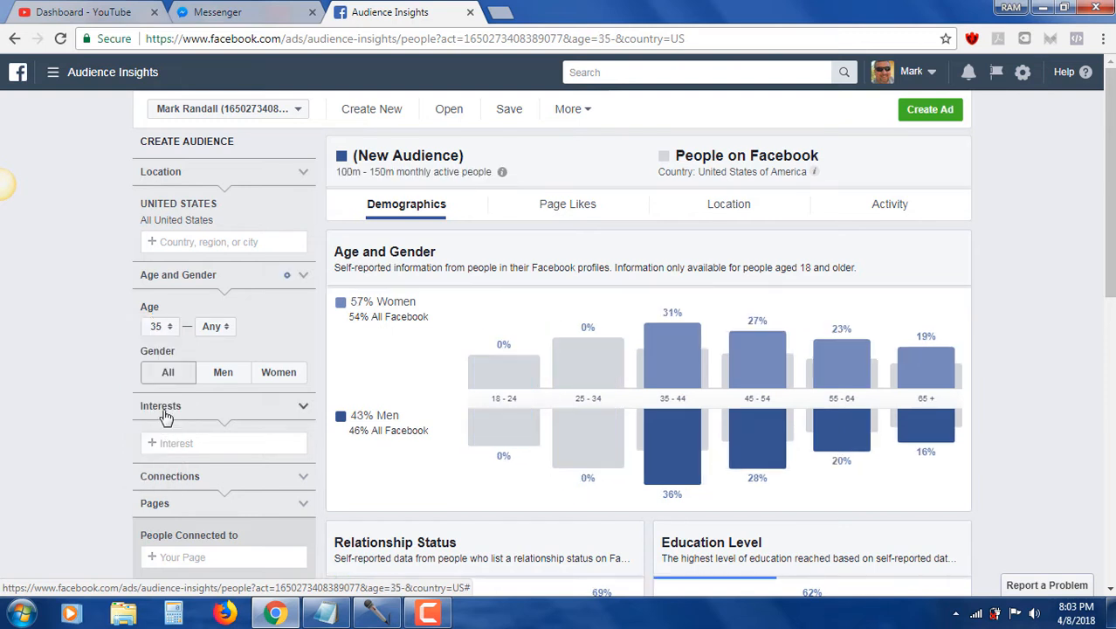
click(225, 335)
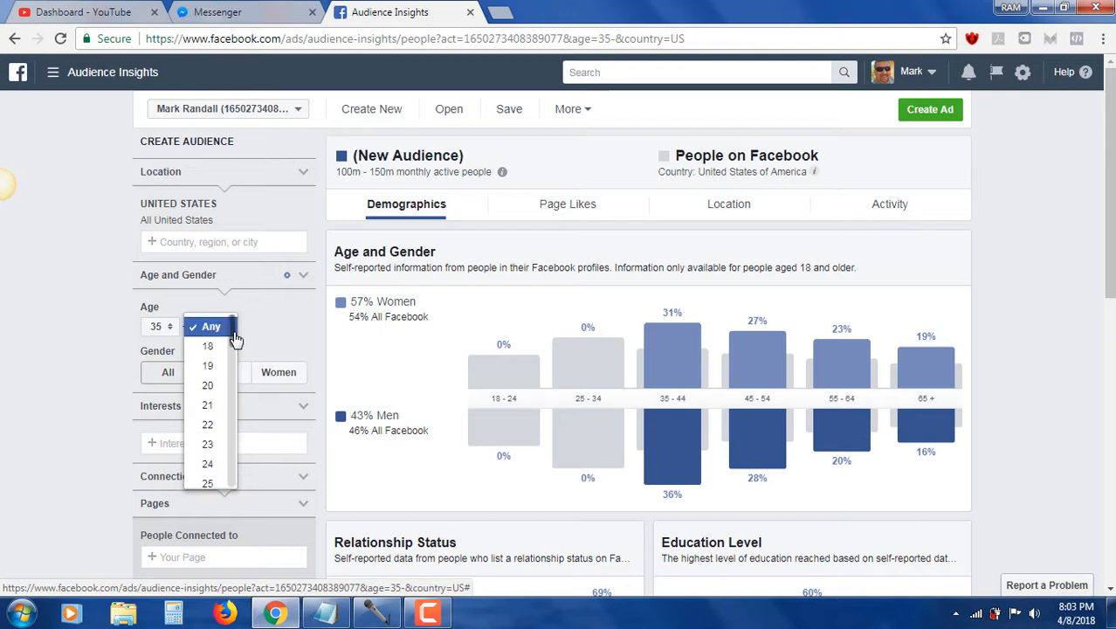
drag(232, 342, 227, 441)
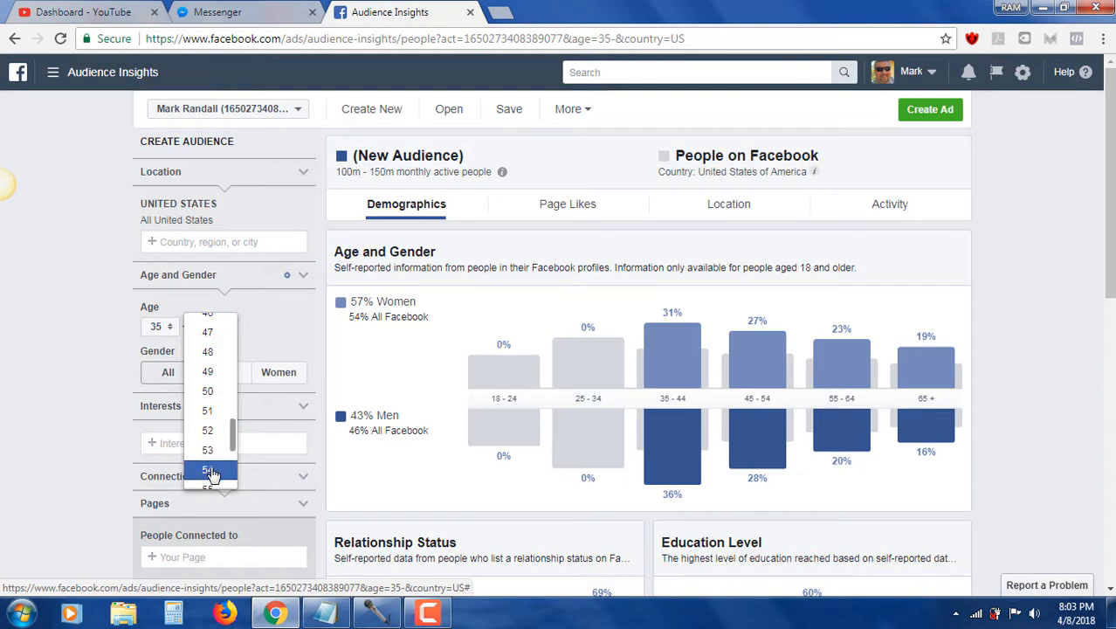
click(213, 468)
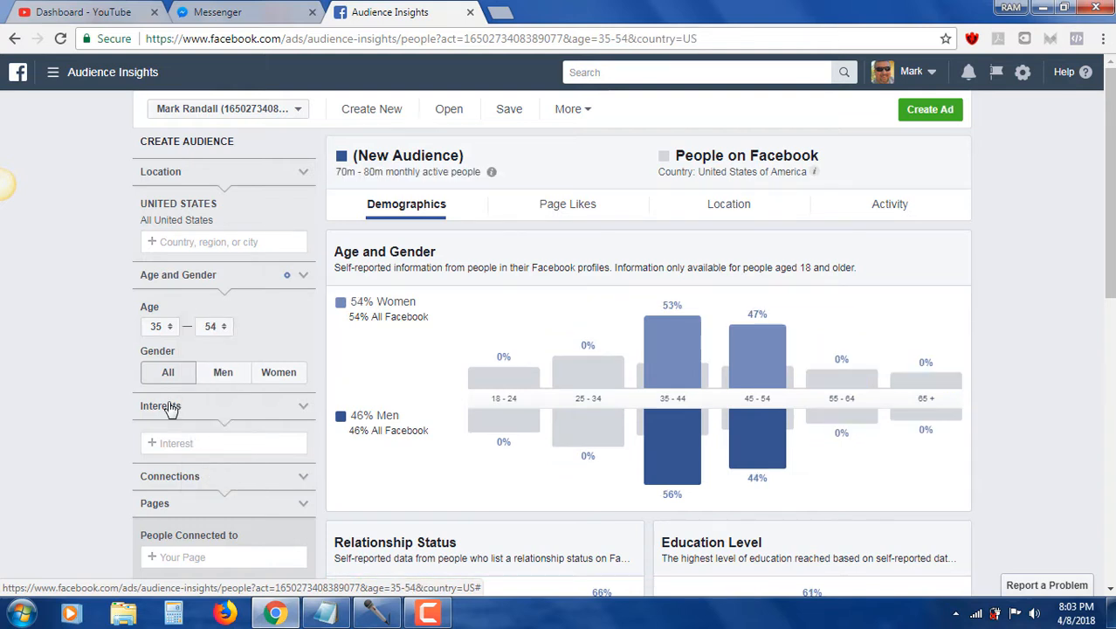
Add the Home Based Business interest to the age-limited audience.
click(170, 442)
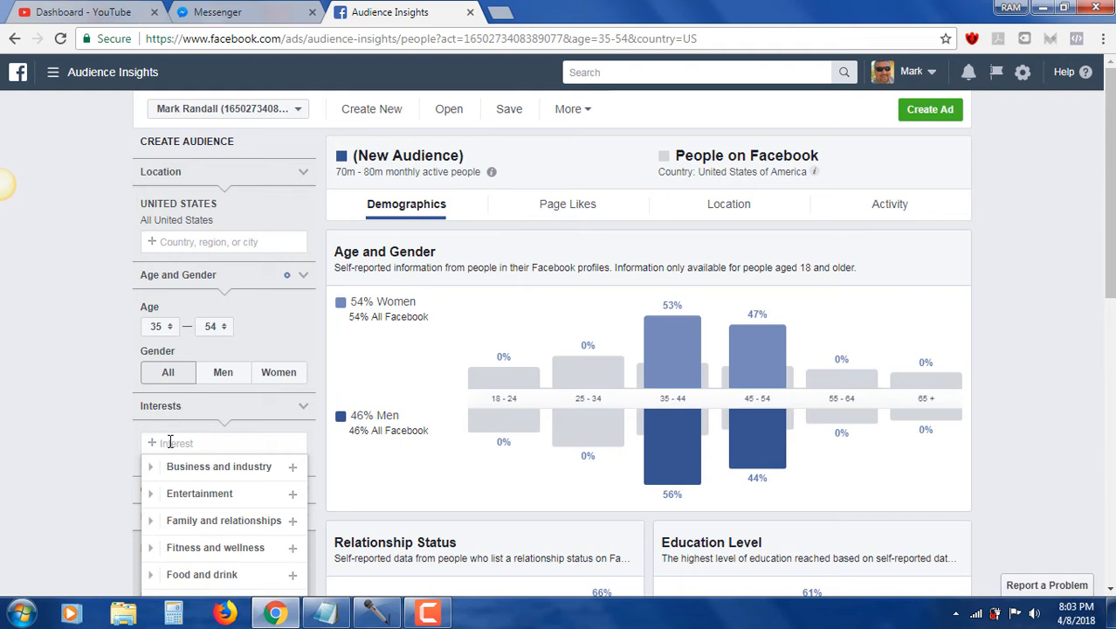
text(home)
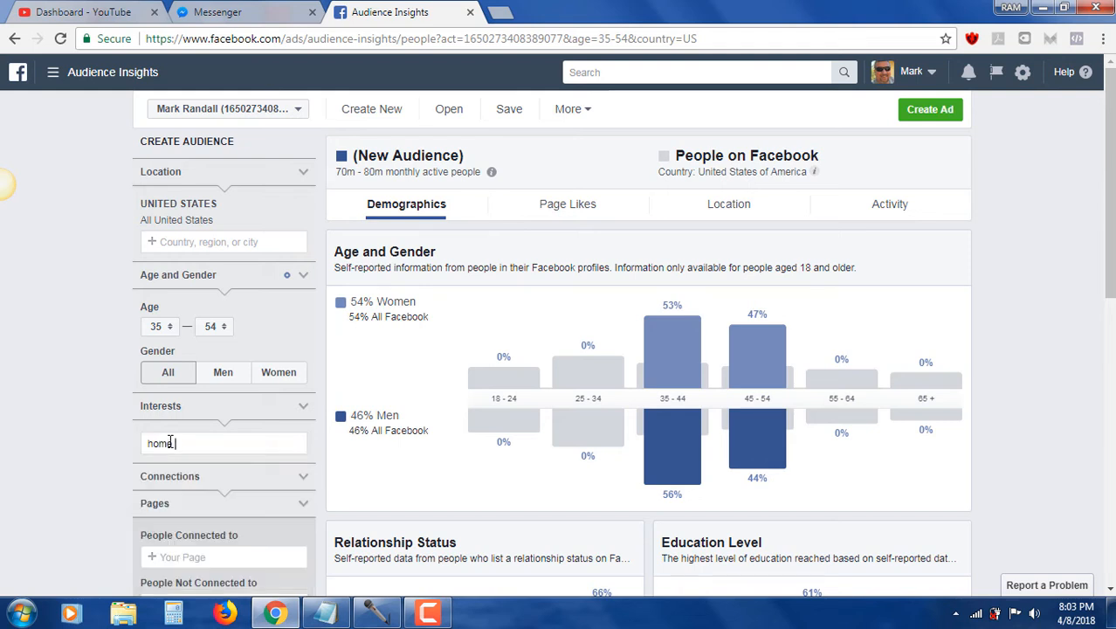
text( based business)
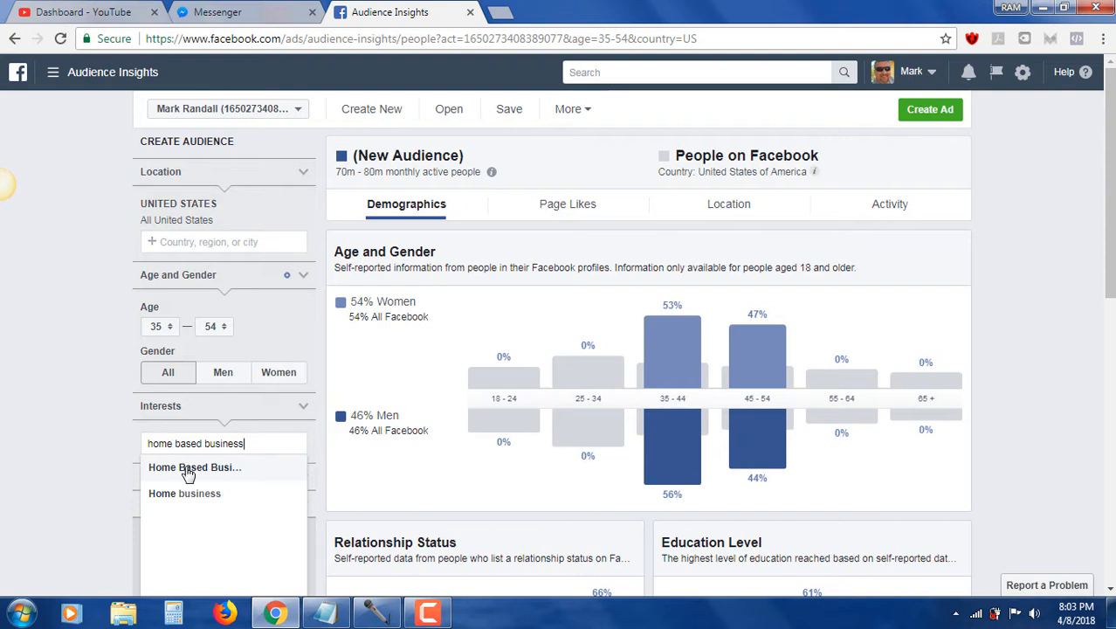
click(187, 471)
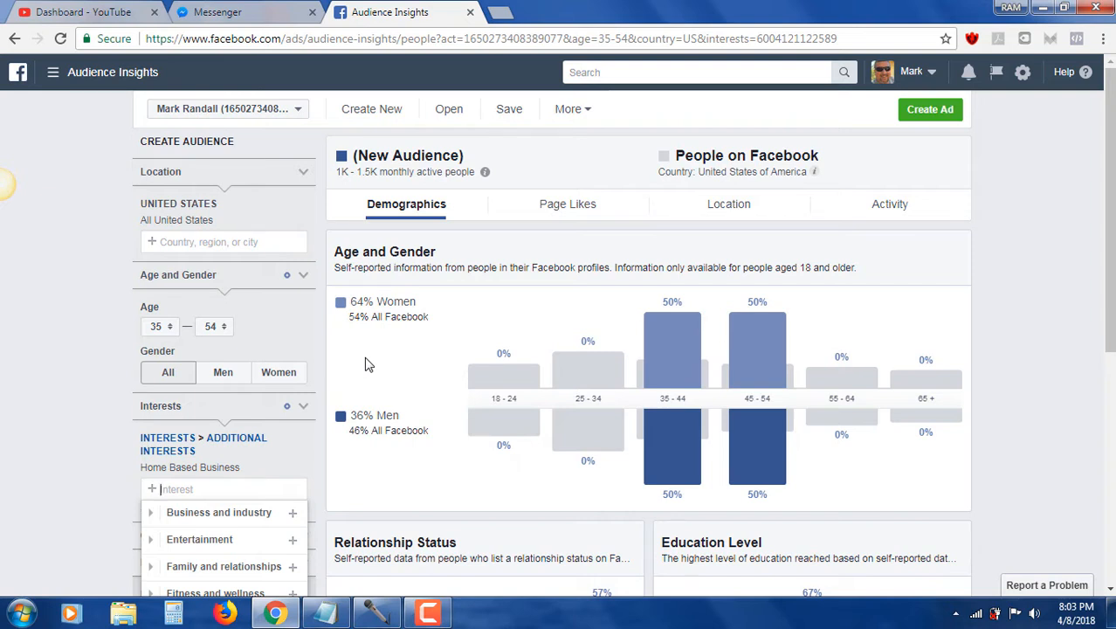
Review the narrowed audience's demographic charts, dismissing the Windows color scheme prompt.
click(1110, 590)
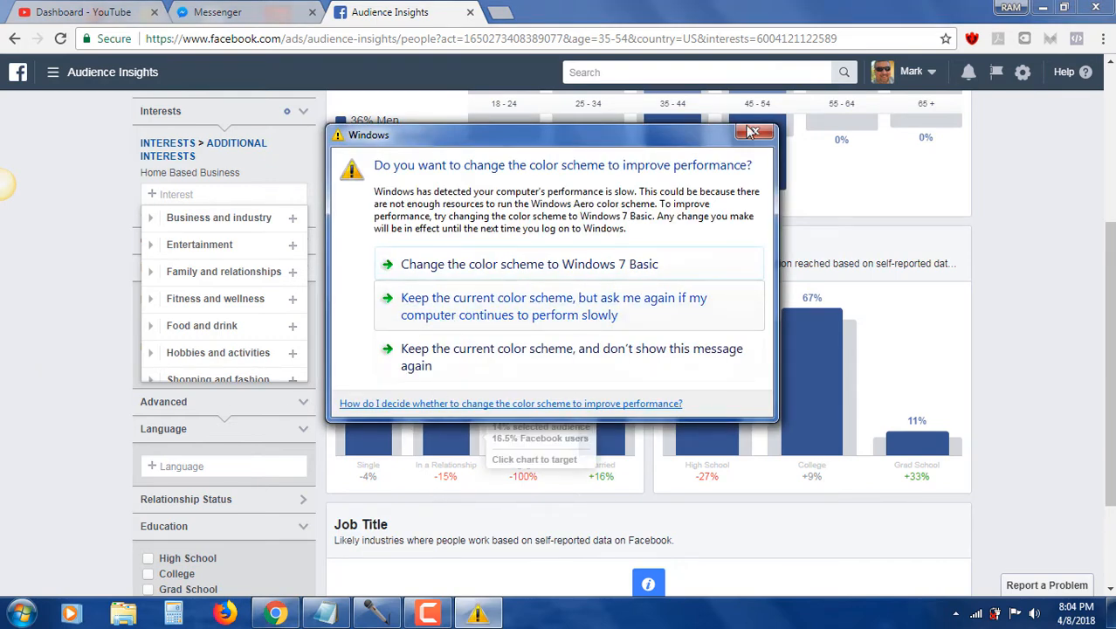
click(755, 132)
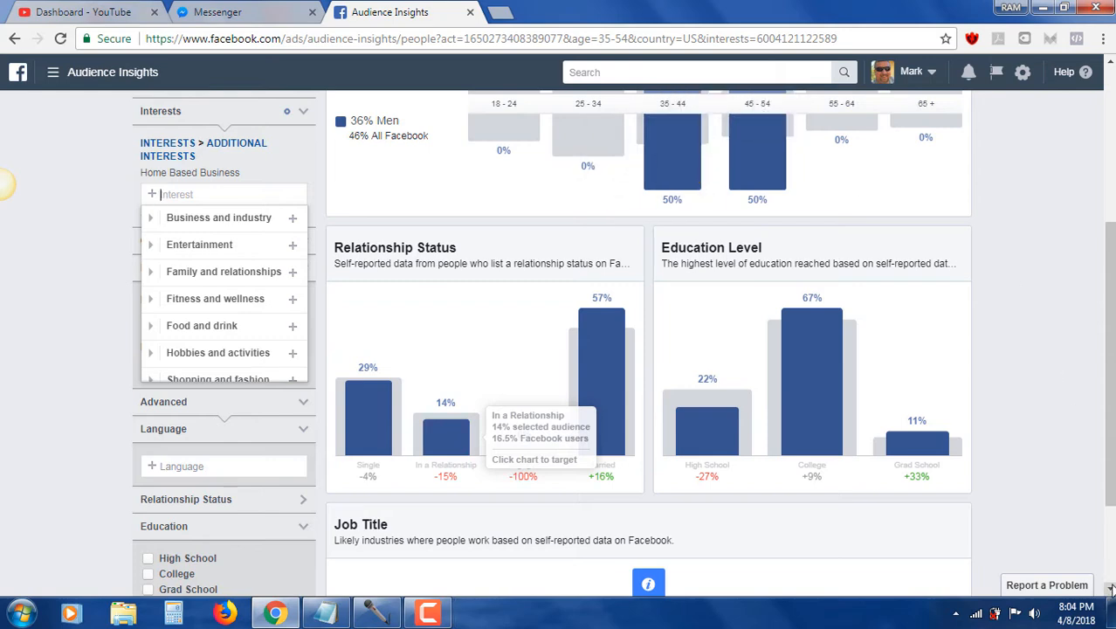
scroll(1111, 589, down, 2)
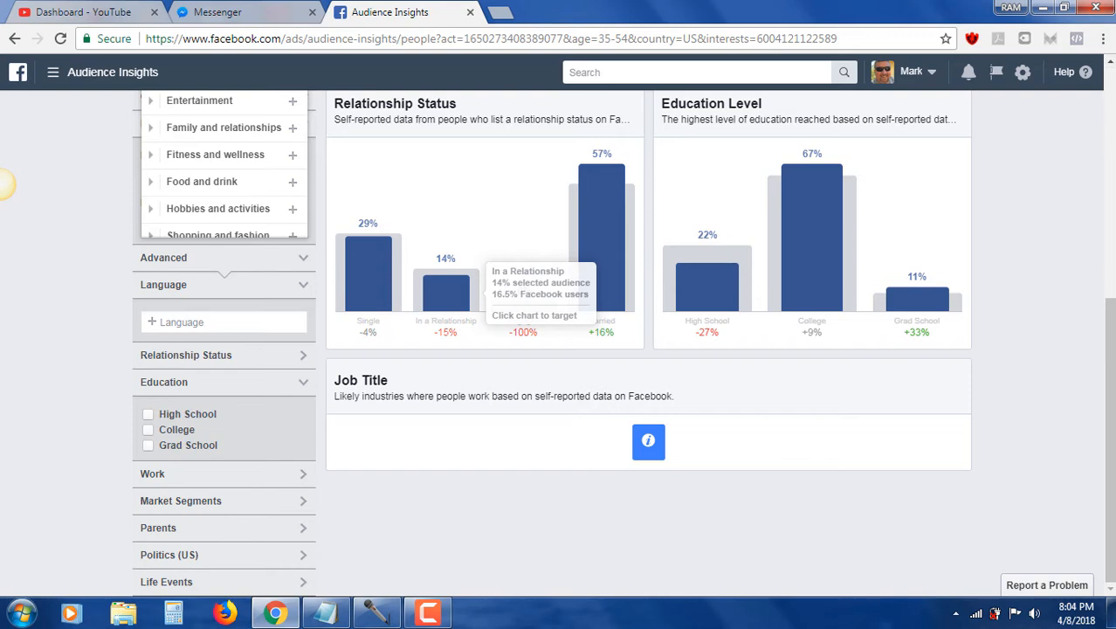
click(1110, 63)
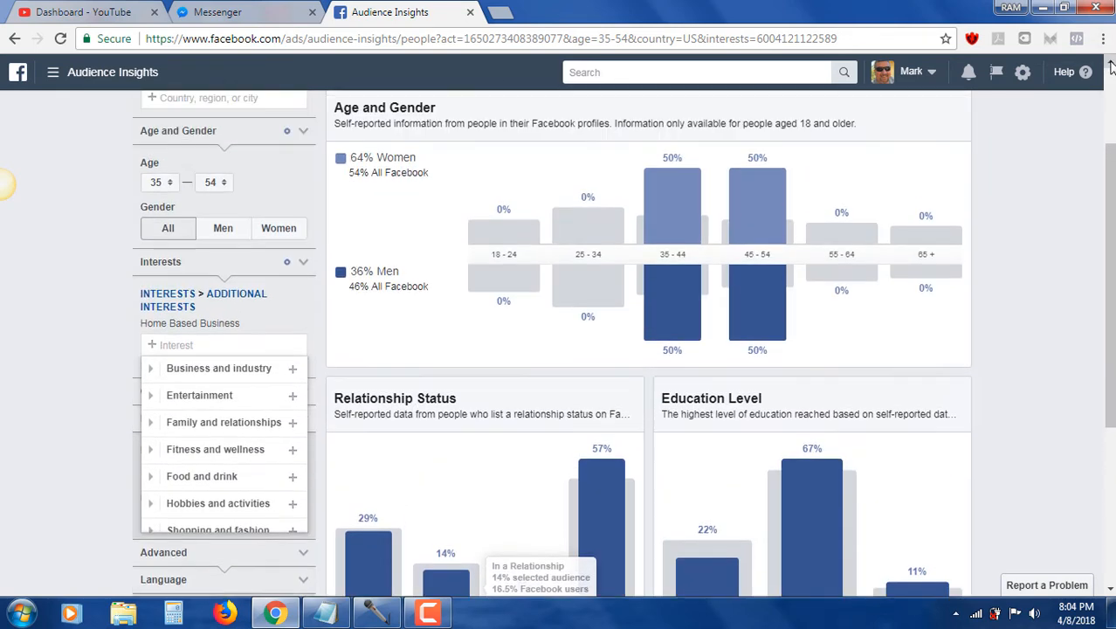